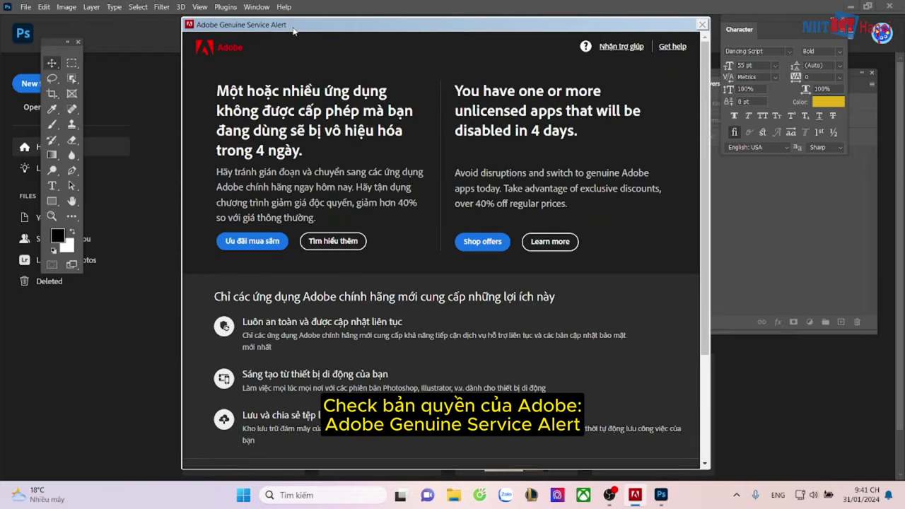
Step: Open Task Manager from the taskbar and drag the Genuine Service alert aside to expose its process list
drag(294, 30, 300, 29)
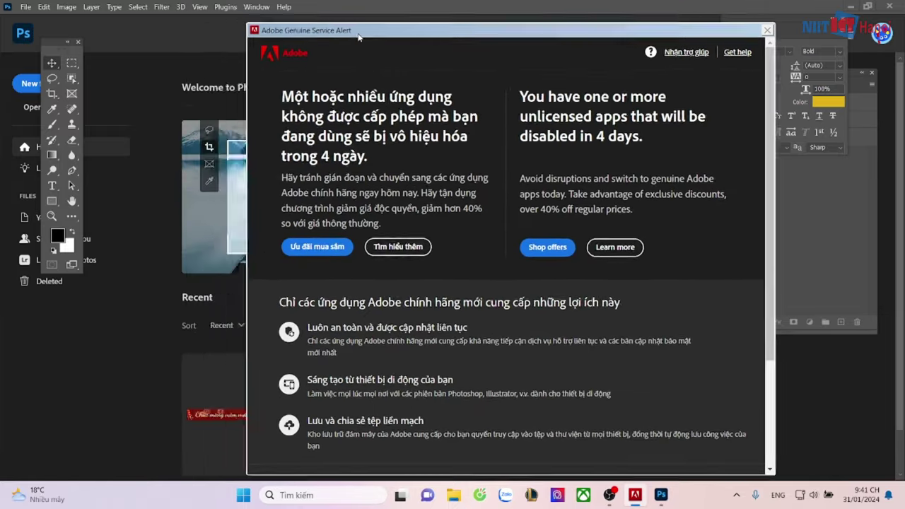
drag(300, 29, 324, 23)
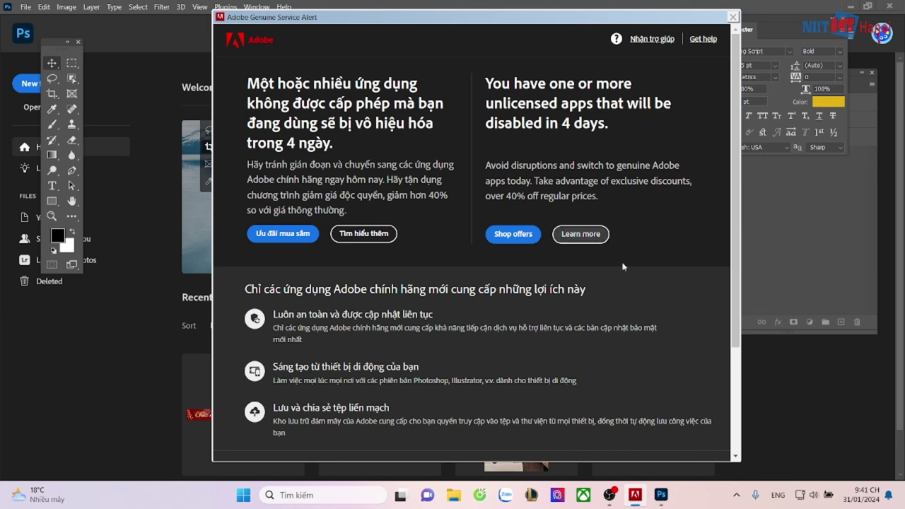
right_click(694, 496)
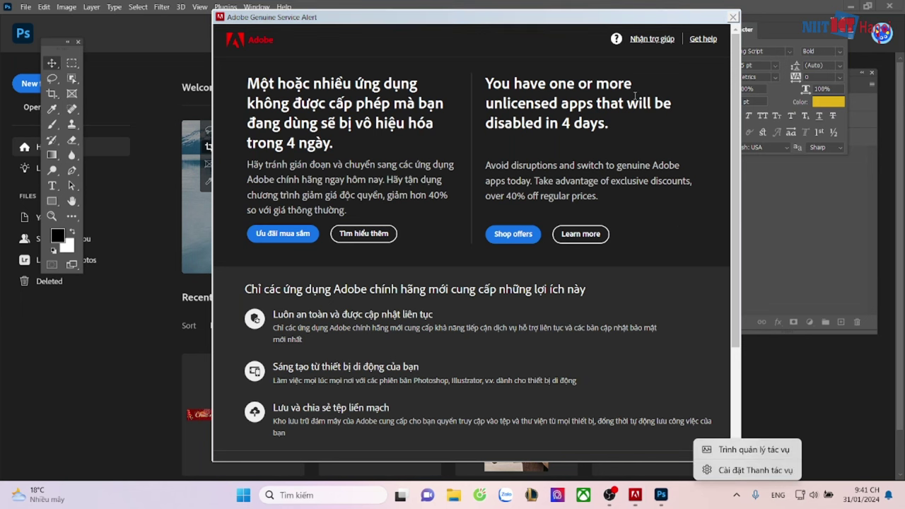
click(593, 24)
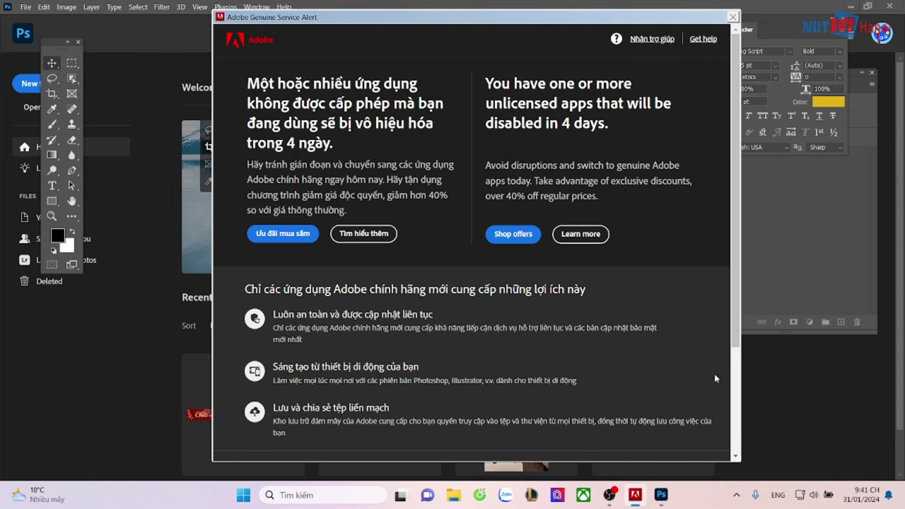
right_click(696, 501)
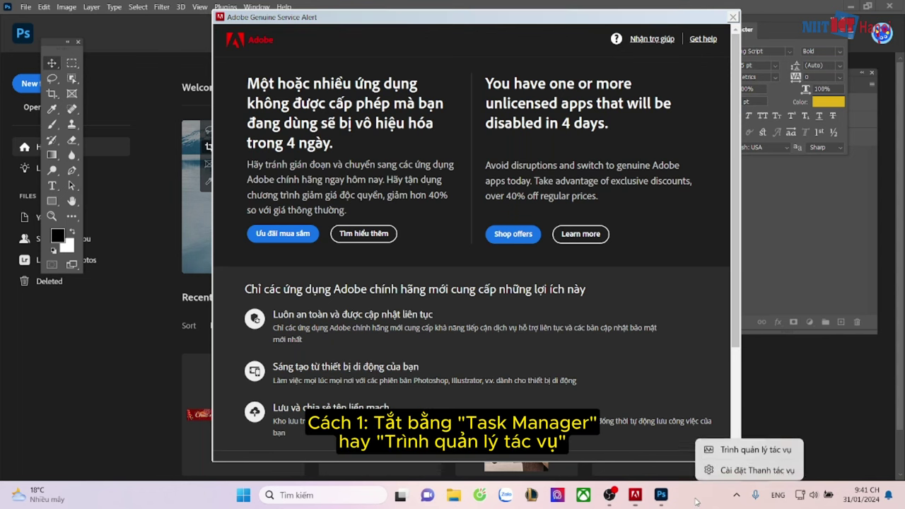
click(728, 451)
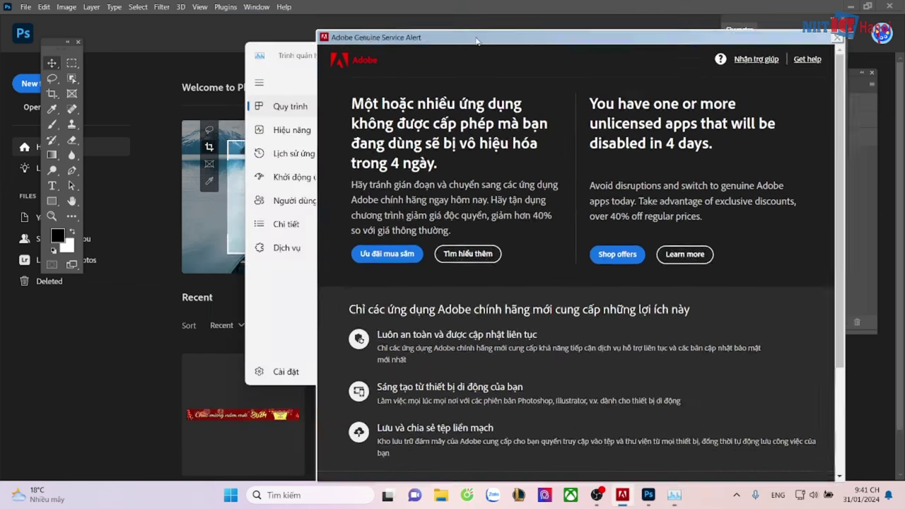
drag(369, 14, 530, 37)
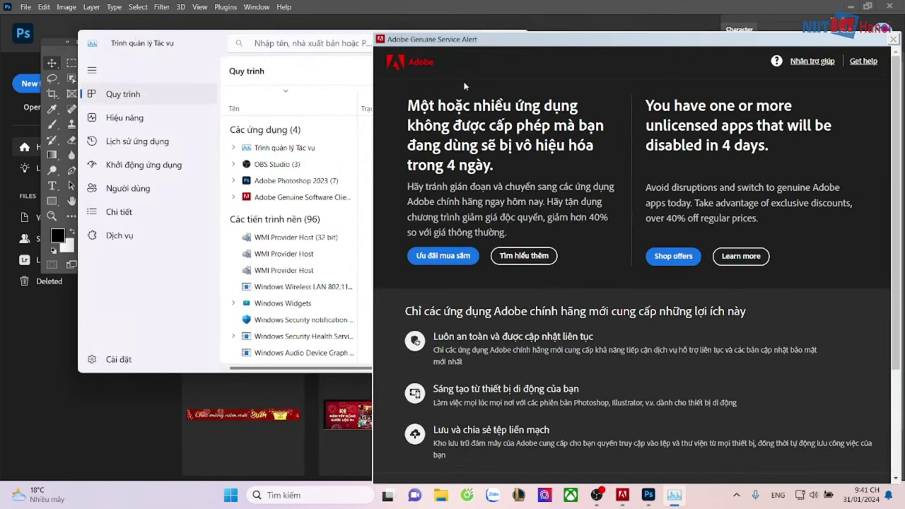
mouse_move(453, 44)
mouse_down()
mouse_move(373, 11)
mouse_move(405, 27)
mouse_up()
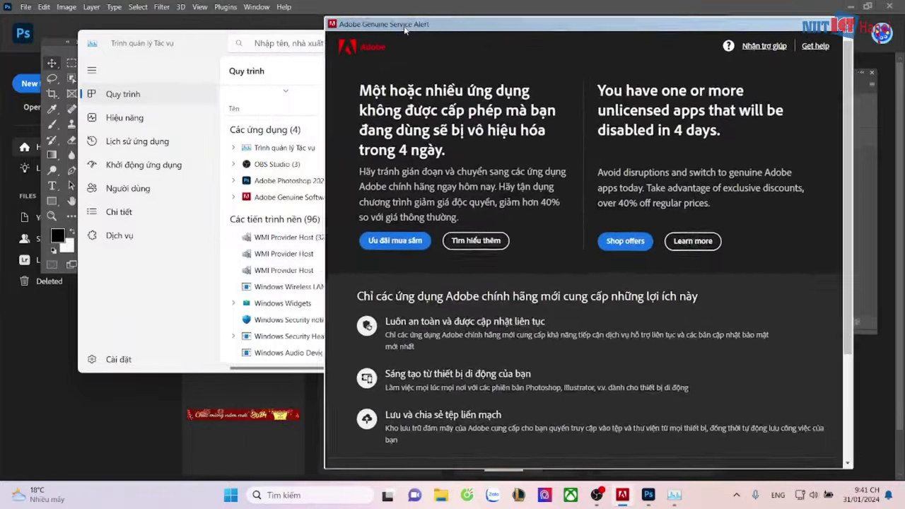
Step: End the Adobe Genuine Software task, then close Task Manager with Alt+F4
right_click(251, 198)
click(306, 233)
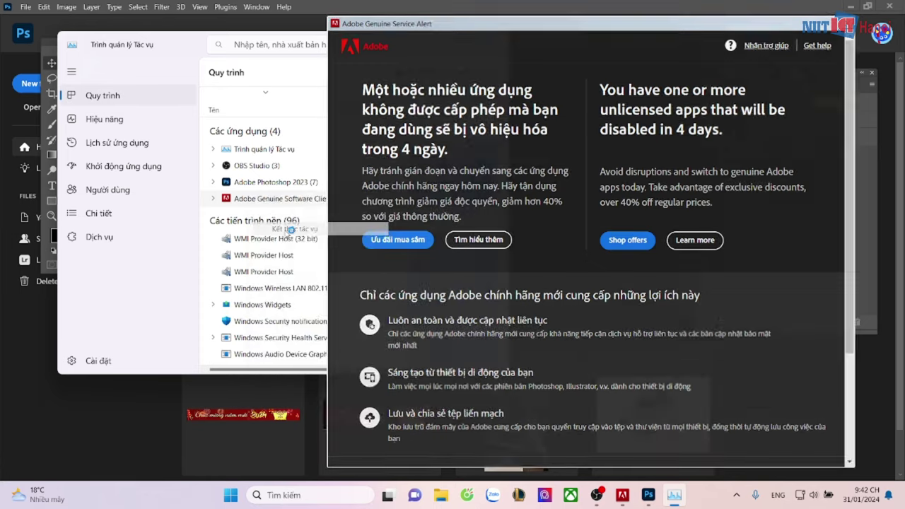
key(alt+F4)
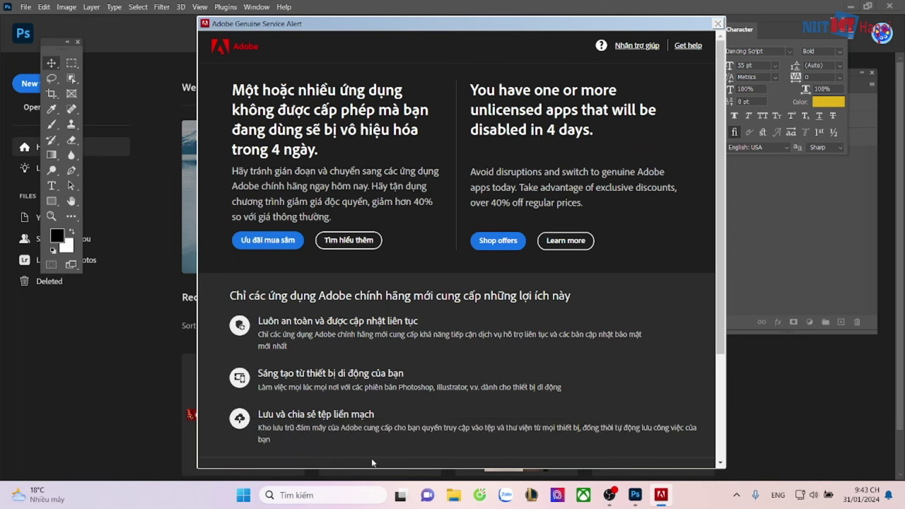
Step: From Task Manager, open an Adobe Genuine Software child process's file location, the AdobeGCClient folder
right_click(692, 498)
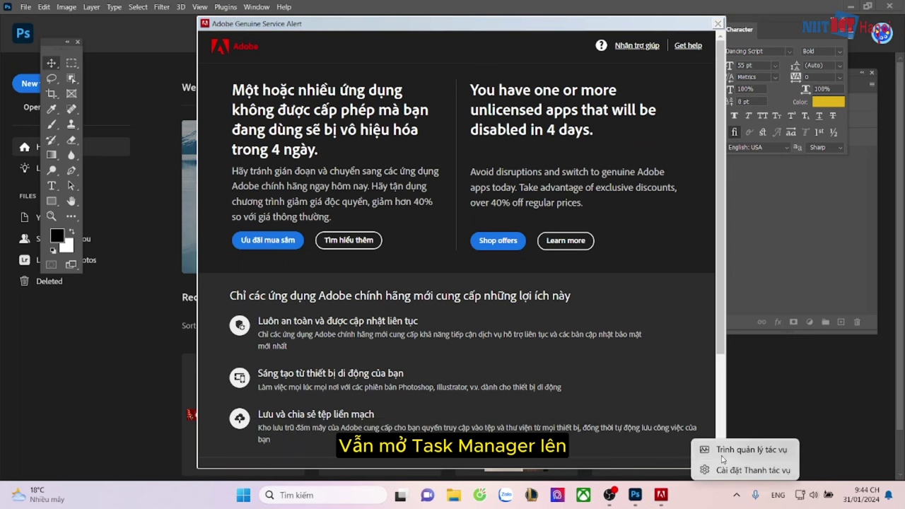
click(723, 451)
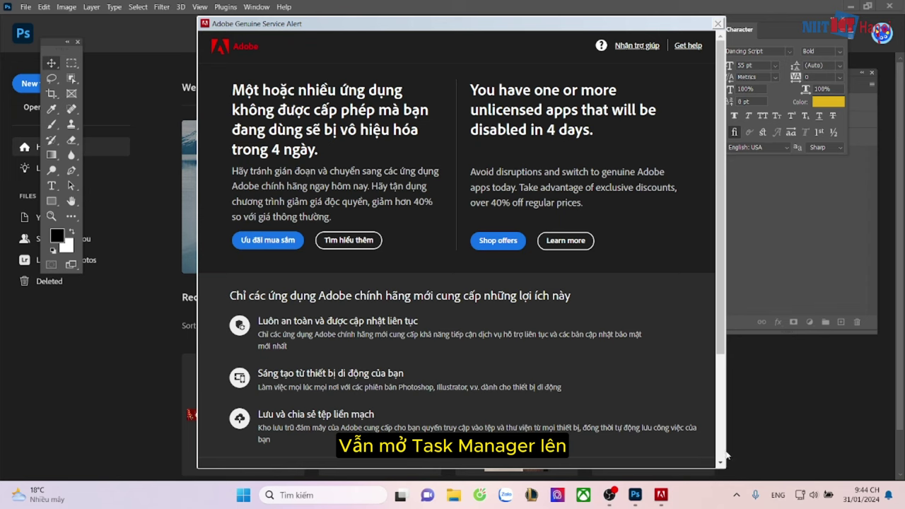
drag(253, 32, 460, 38)
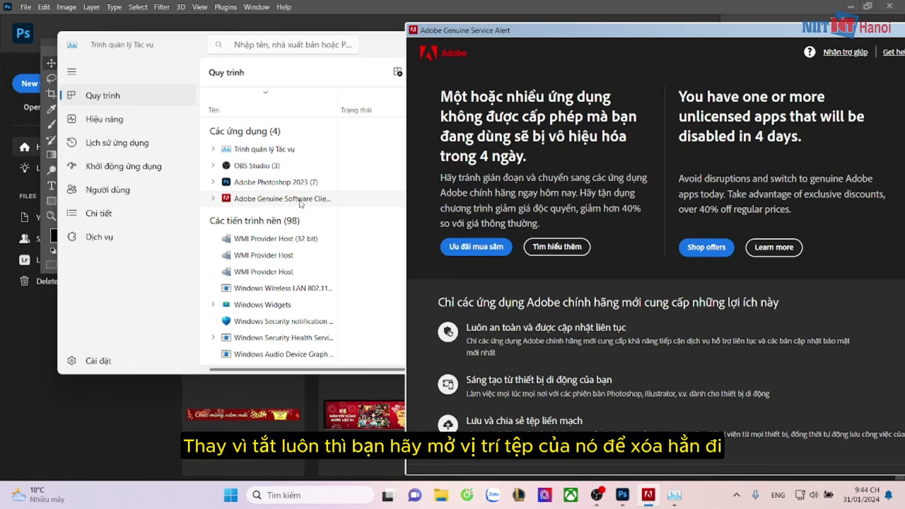
right_click(300, 203)
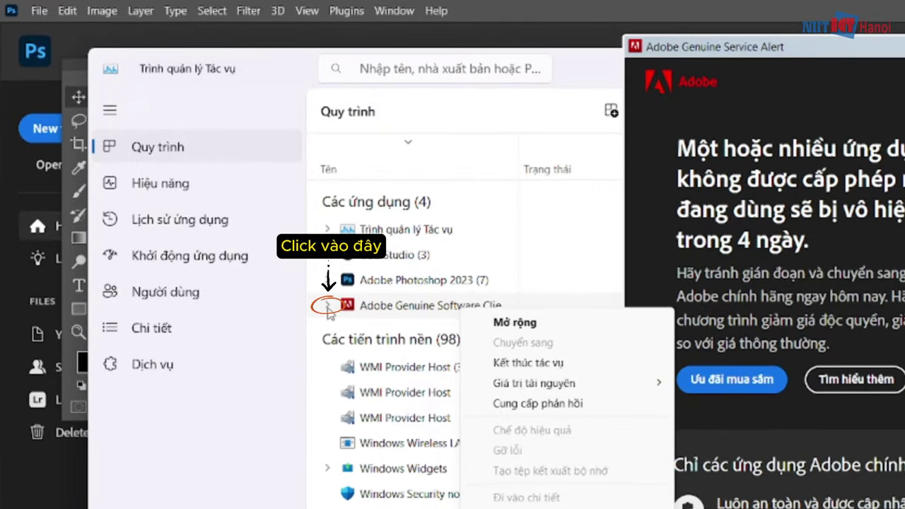
click(327, 305)
right_click(357, 328)
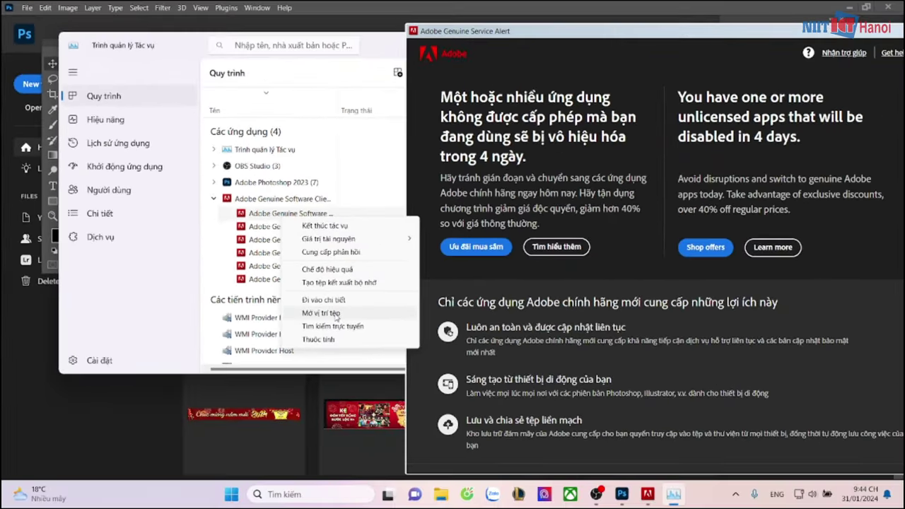
click(392, 429)
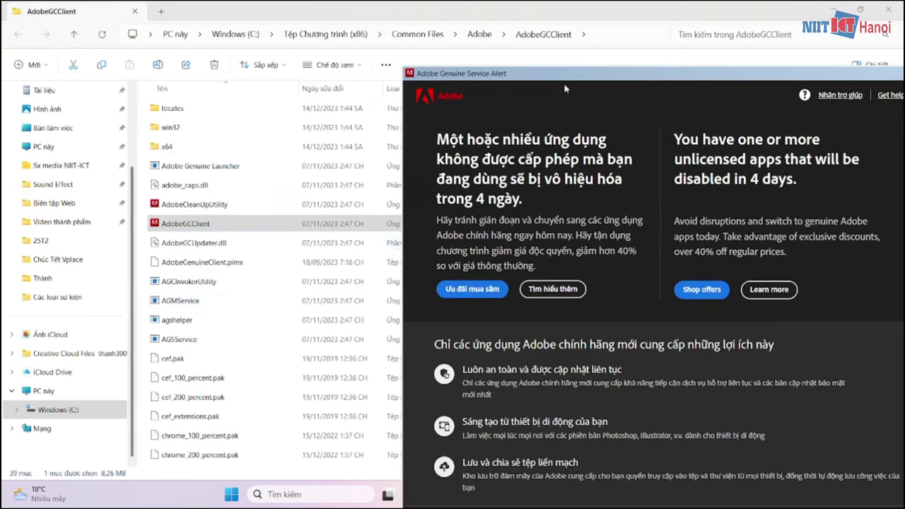
Step: Drag the Genuine Service alert window out of the way
mouse_move(468, 31)
mouse_down()
mouse_move(462, 111)
mouse_move(426, 44)
mouse_up()
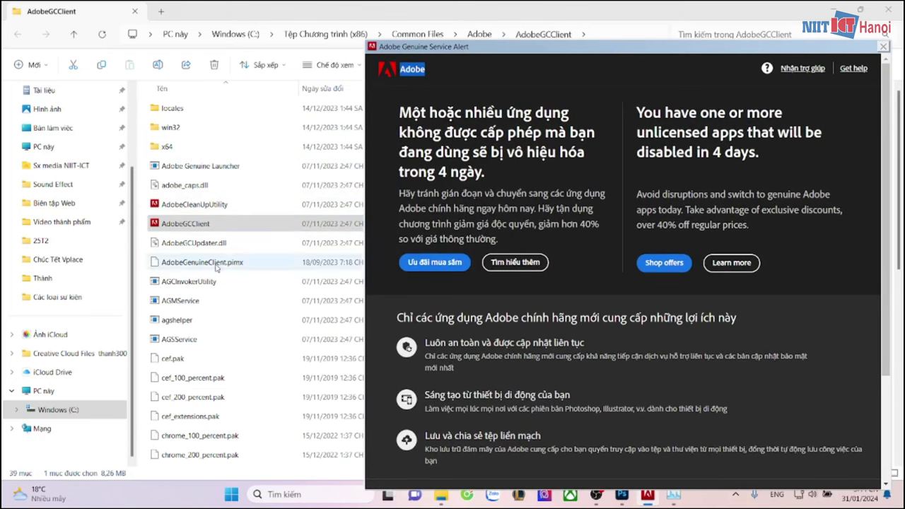
drag(430, 48, 370, 31)
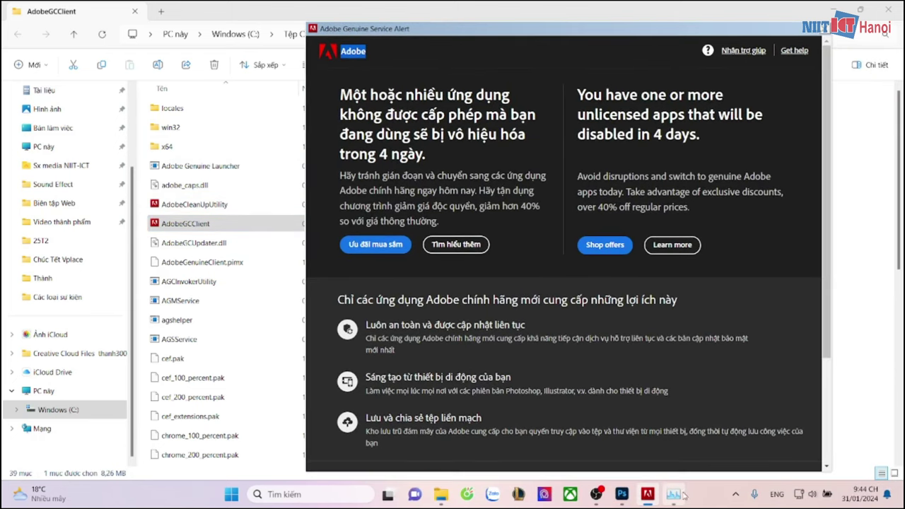
mouse_move(409, 29)
mouse_down()
mouse_move(444, 46)
mouse_move(337, 24)
mouse_up()
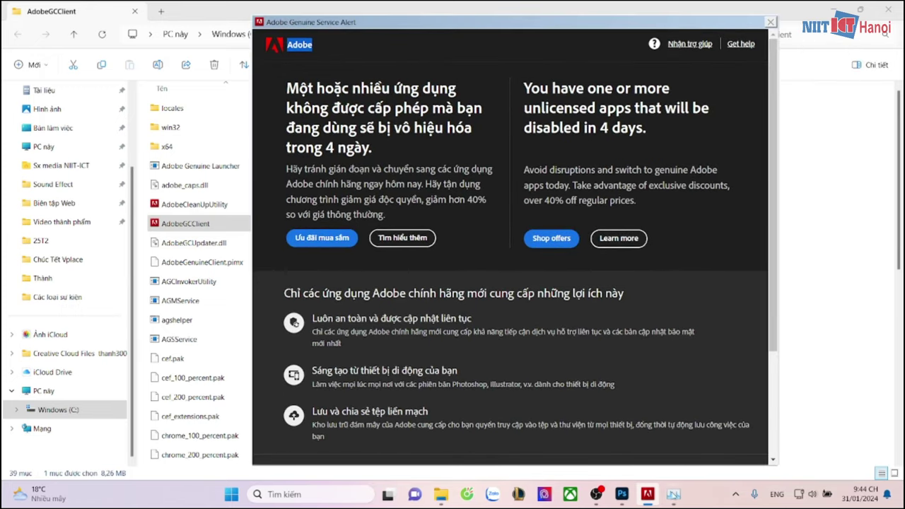
Step: End the Adobe Genuine process in Task Manager and close Task Manager
click(673, 494)
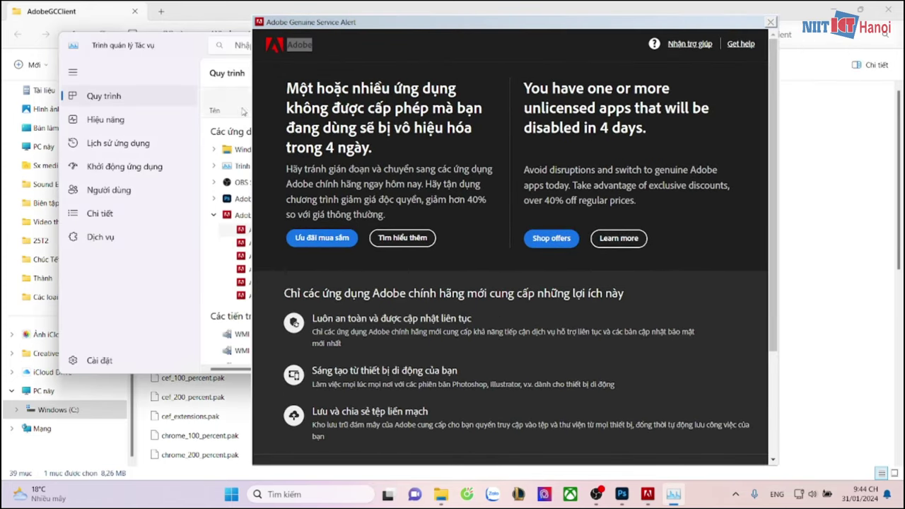
right_click(233, 214)
click(266, 245)
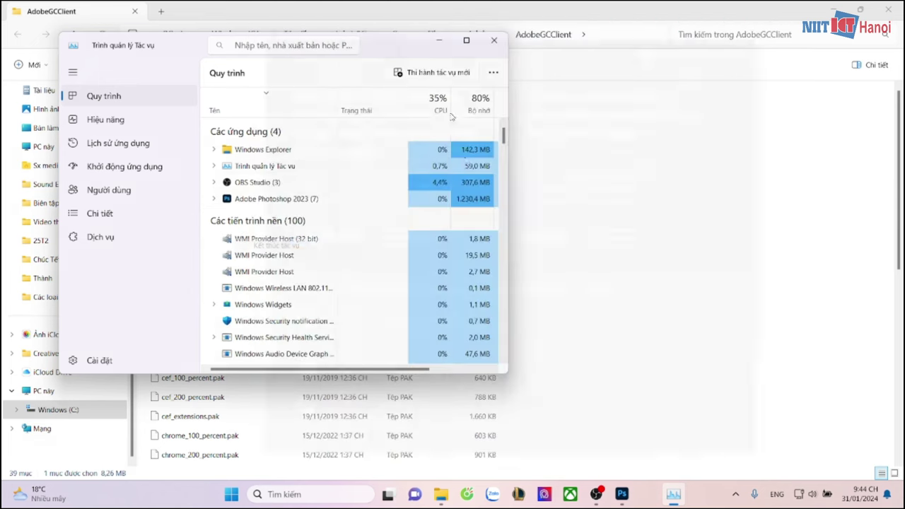
click(499, 40)
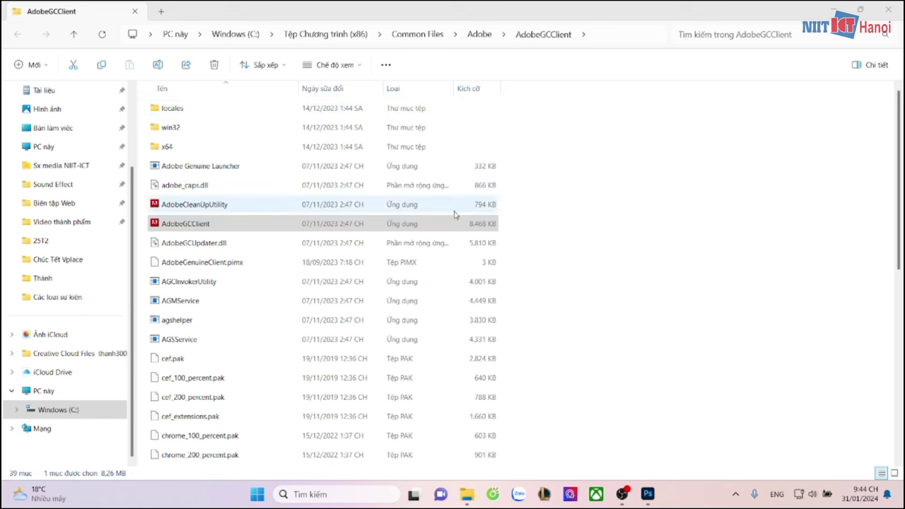
Step: Move up from AdobeGCClient to the parent Common Files\Adobe folder and right-click AdobeGCClient
click(242, 227)
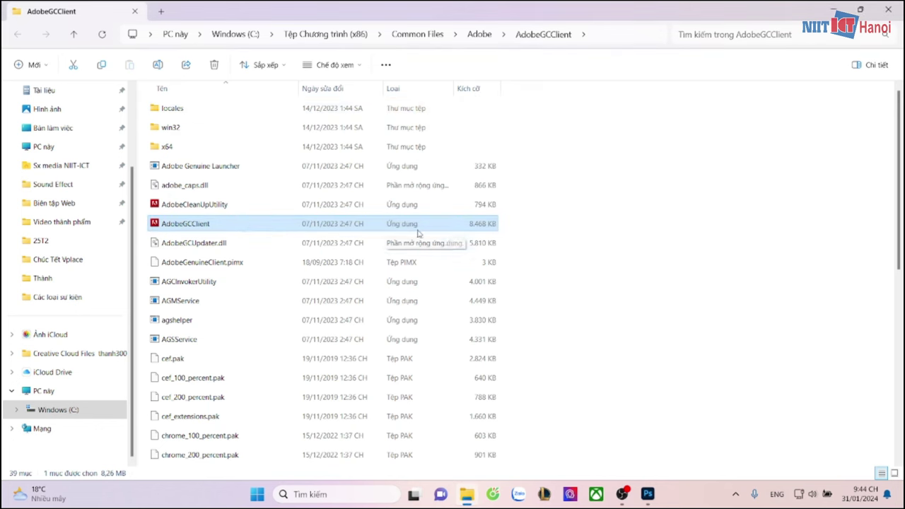
click(479, 34)
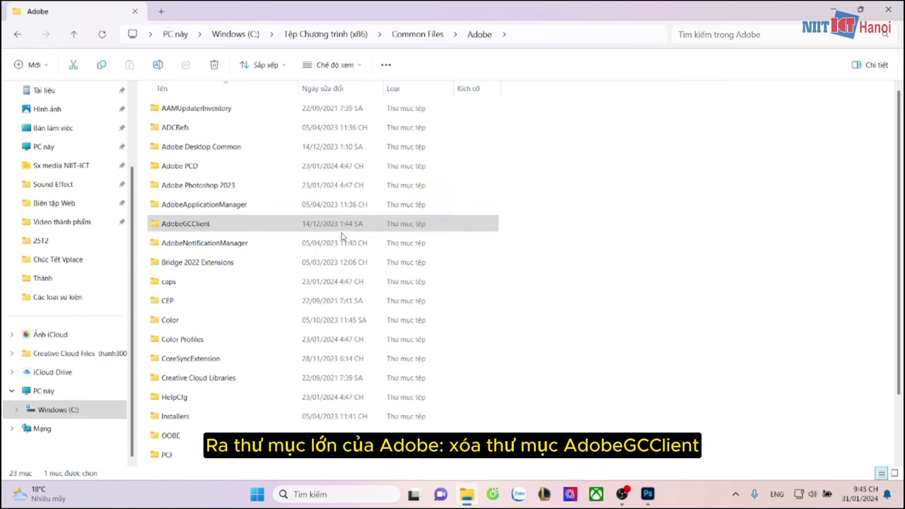
right_click(322, 224)
key(Escape)
Step: Dismiss the AdobeGCClient menu, step back, and switch to PC này (This PC)
right_click(495, 223)
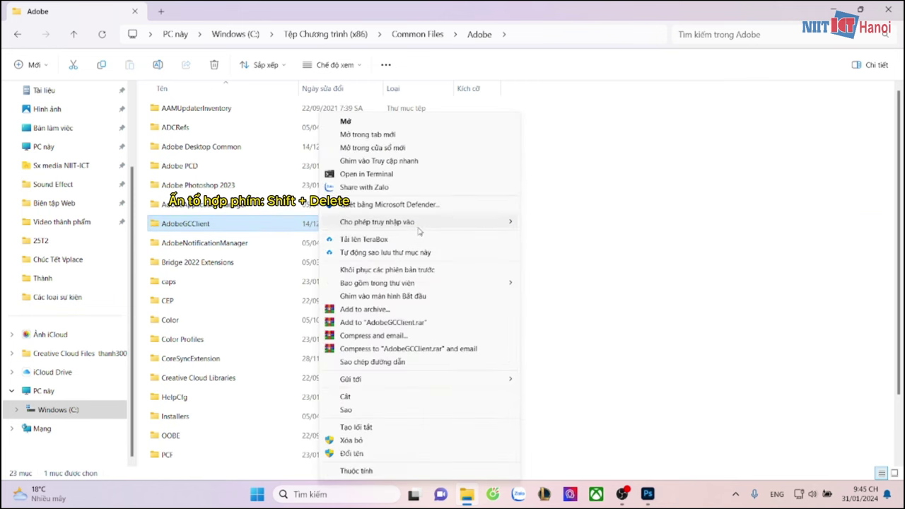
click(692, 226)
click(439, 232)
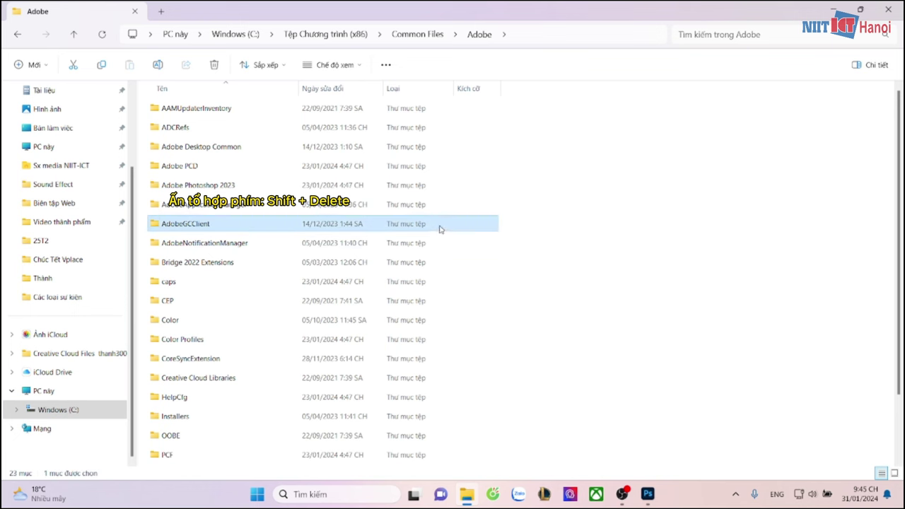
click(18, 34)
click(17, 33)
click(18, 34)
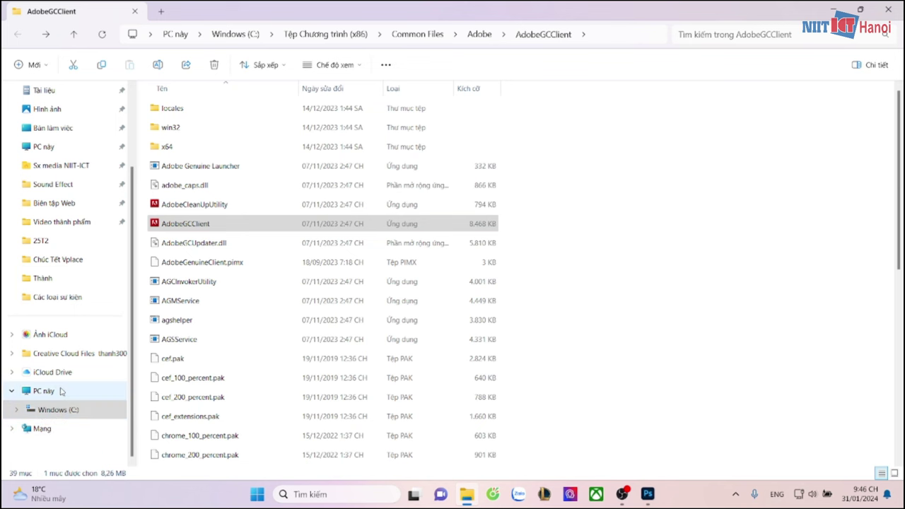
click(44, 391)
Step: Browse Windows (C:) > Tệp Chương trình (x86) > Common Files > Adobe
double_click(355, 108)
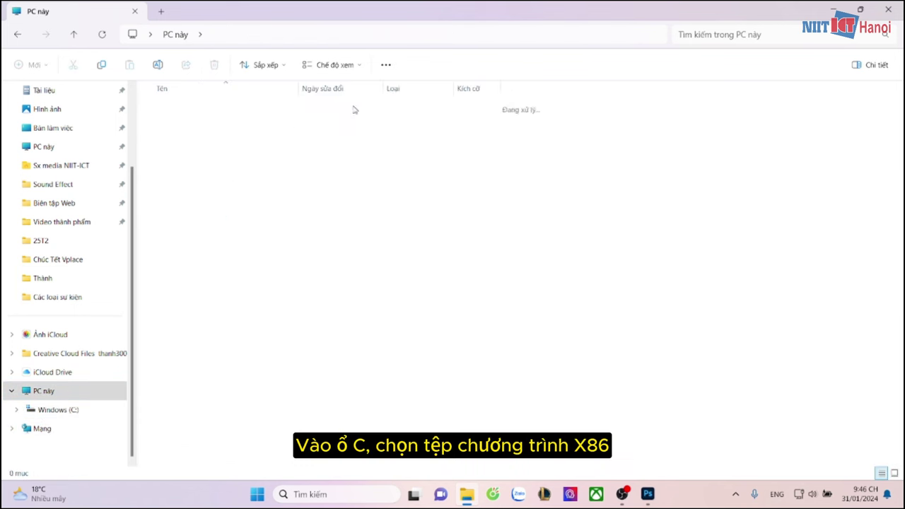
click(205, 318)
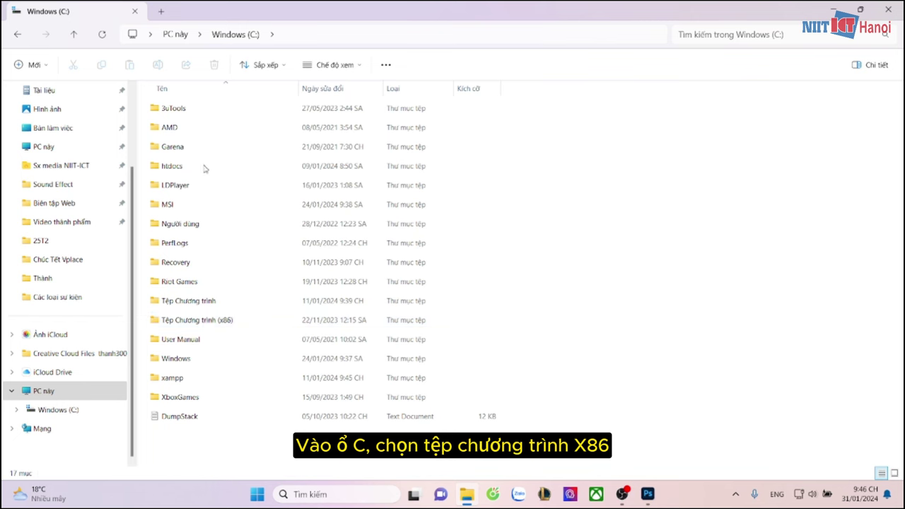
double_click(189, 322)
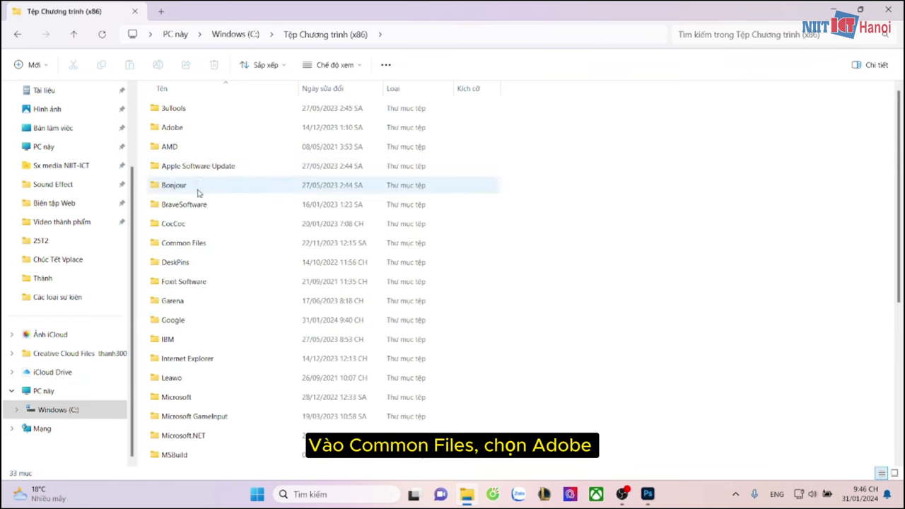
click(189, 249)
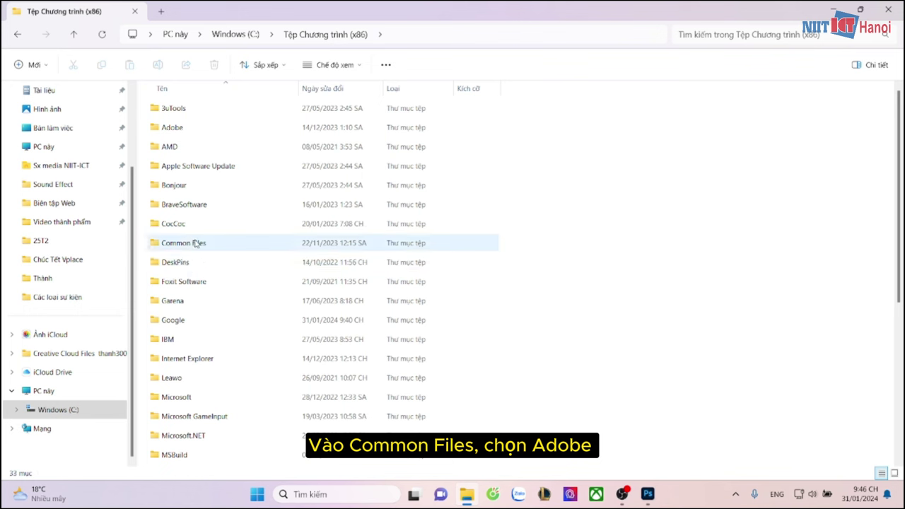
click(208, 242)
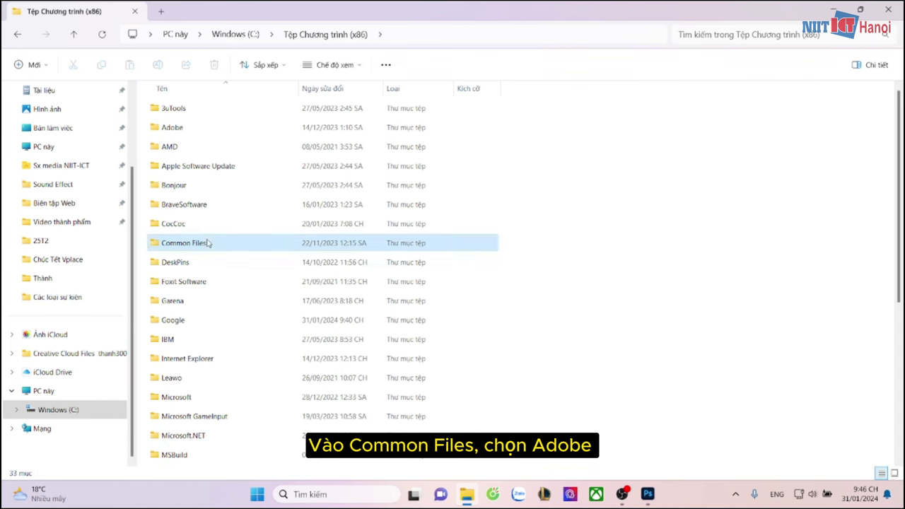
double_click(209, 242)
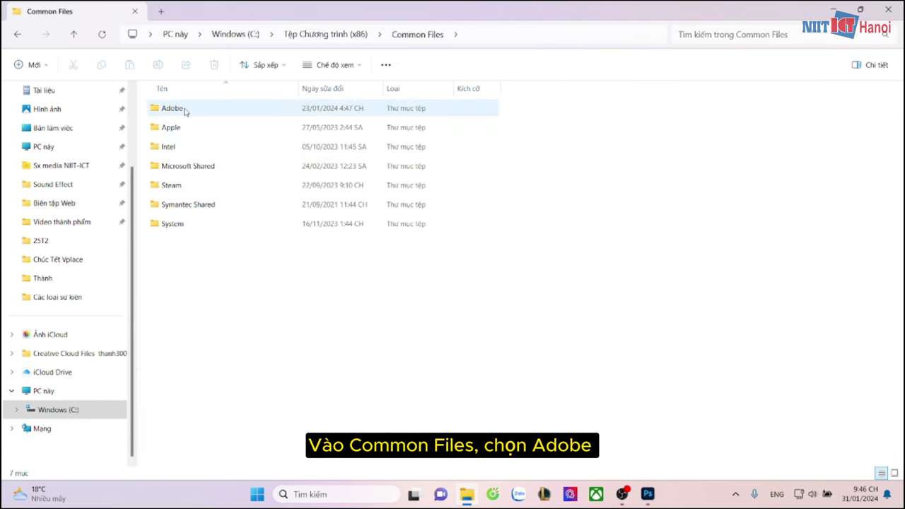
double_click(173, 108)
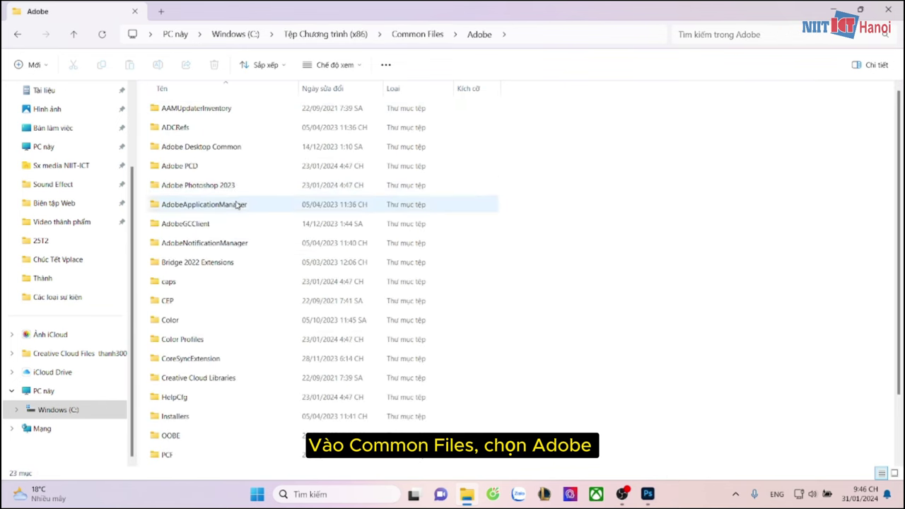
Step: Permanently delete AdobeGCClient with Shift+Delete, granting admin permission and skipping all in-use files
click(241, 222)
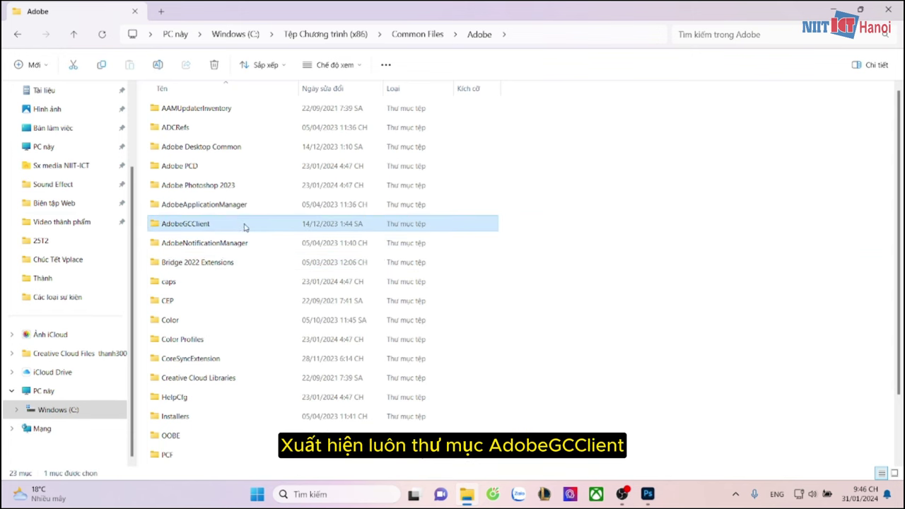
mouse_move(185, 224)
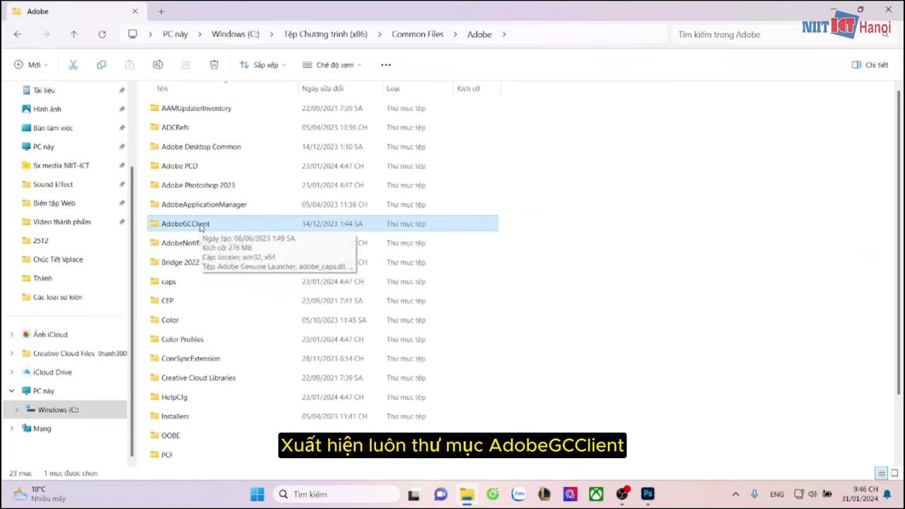
right_click(200, 227)
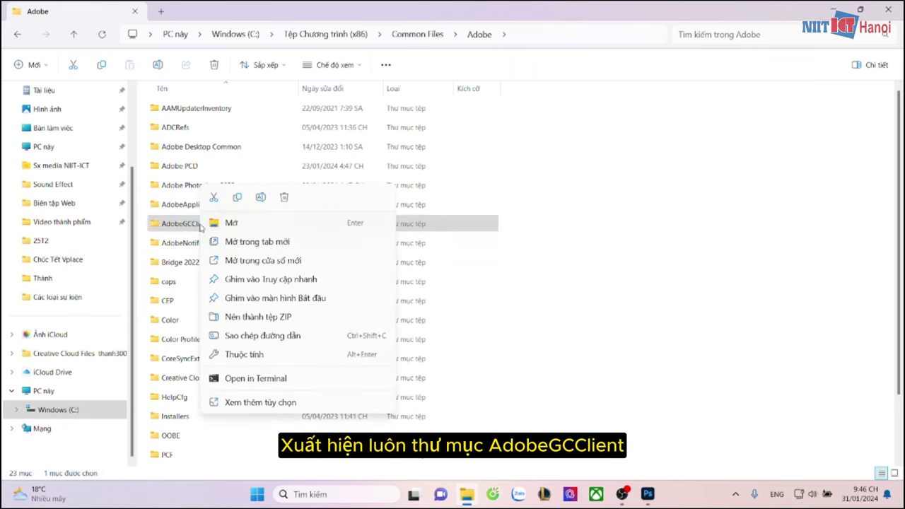
click(171, 231)
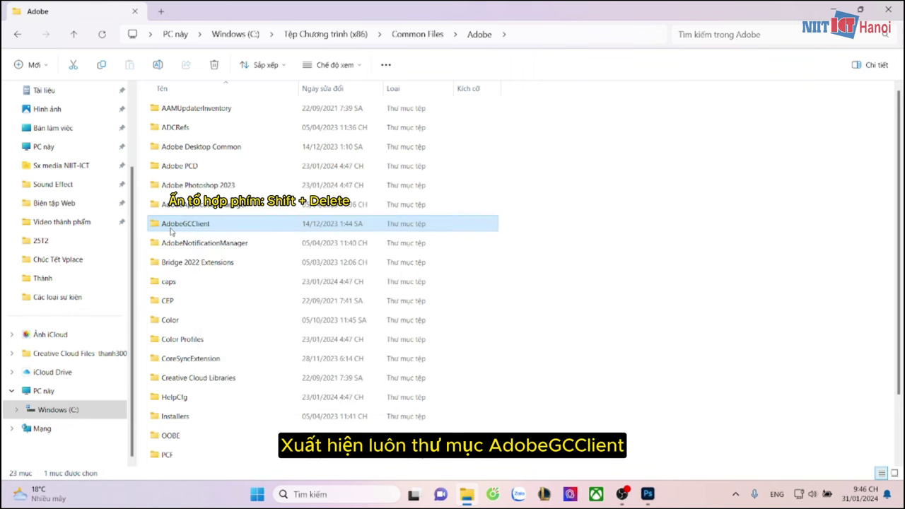
key(shift+Delete)
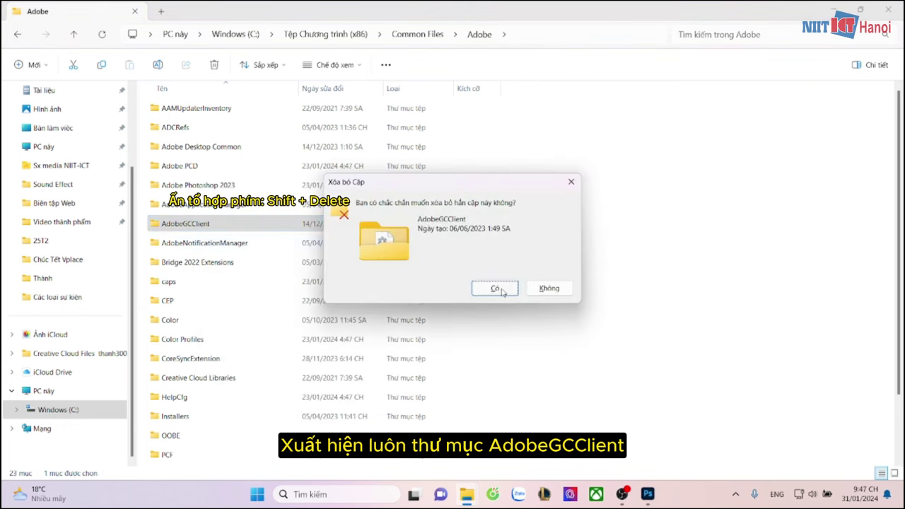
click(503, 292)
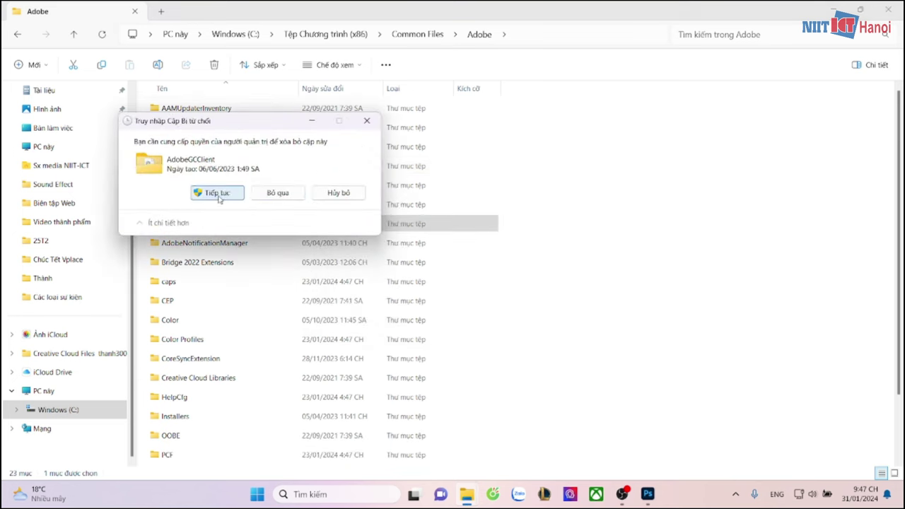
click(219, 199)
click(242, 252)
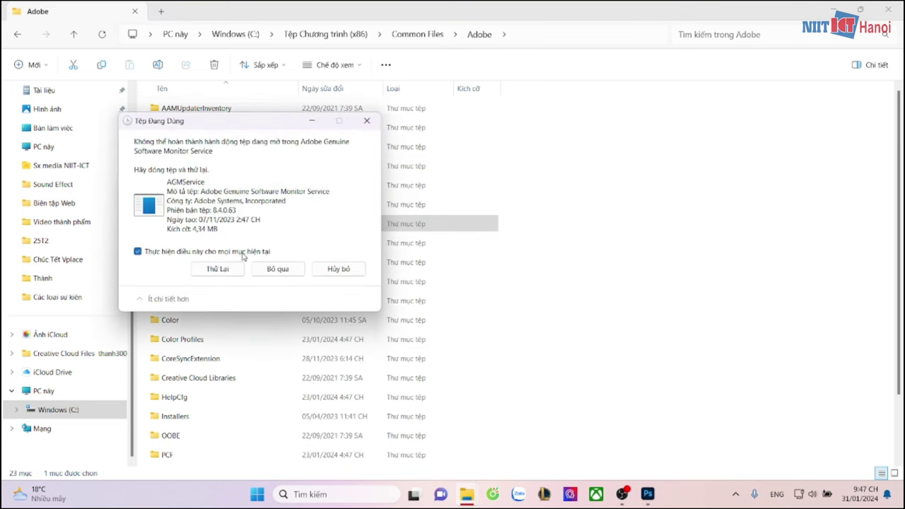
click(286, 273)
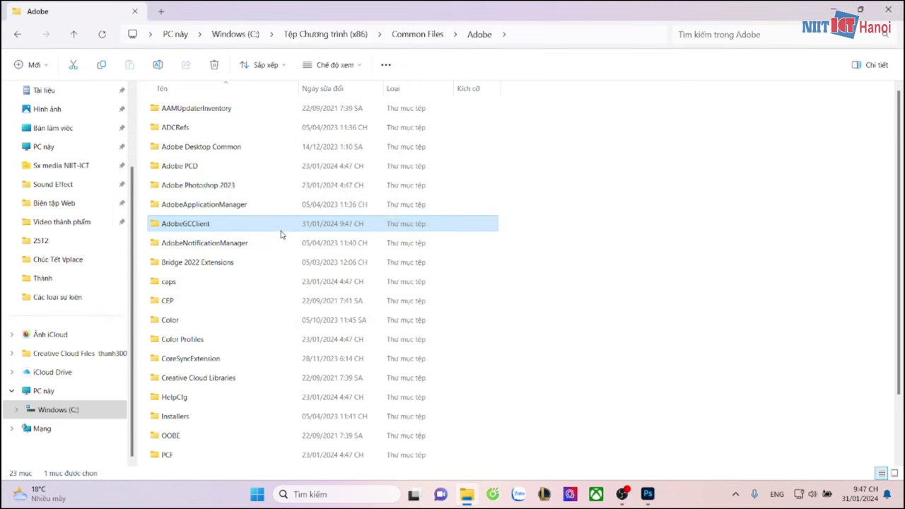
Step: Delete the leftover AGMService file, then close File Explorer and Photoshop
double_click(443, 225)
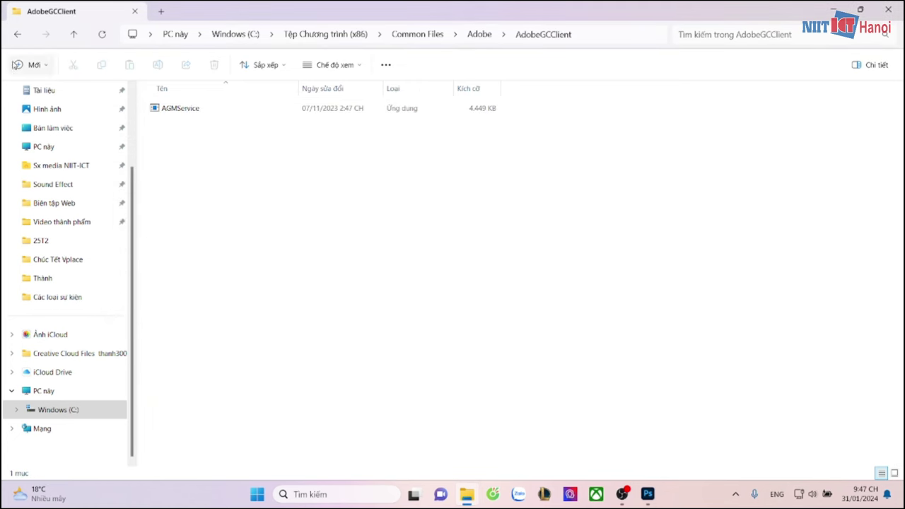
key(Delete)
click(888, 10)
click(888, 8)
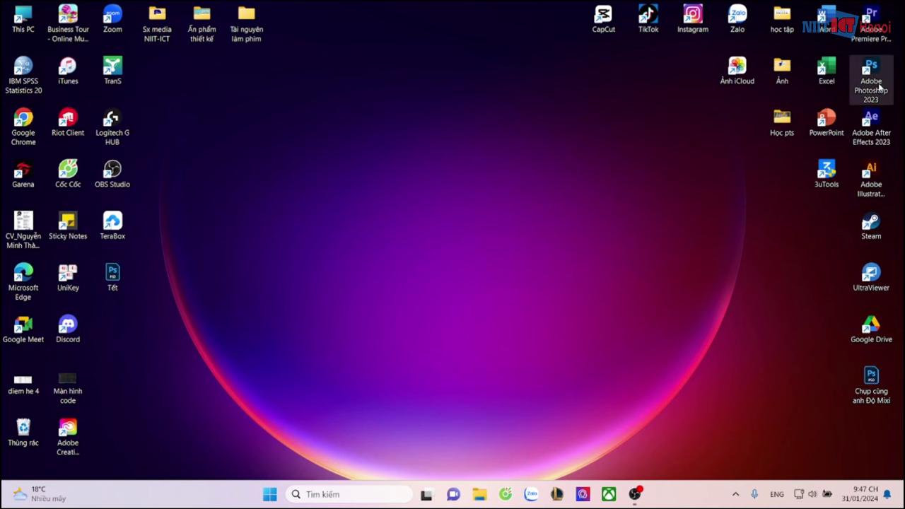
Step: Launch Adobe Photoshop 2023 and open the recent Tết.psd banner file
double_click(880, 86)
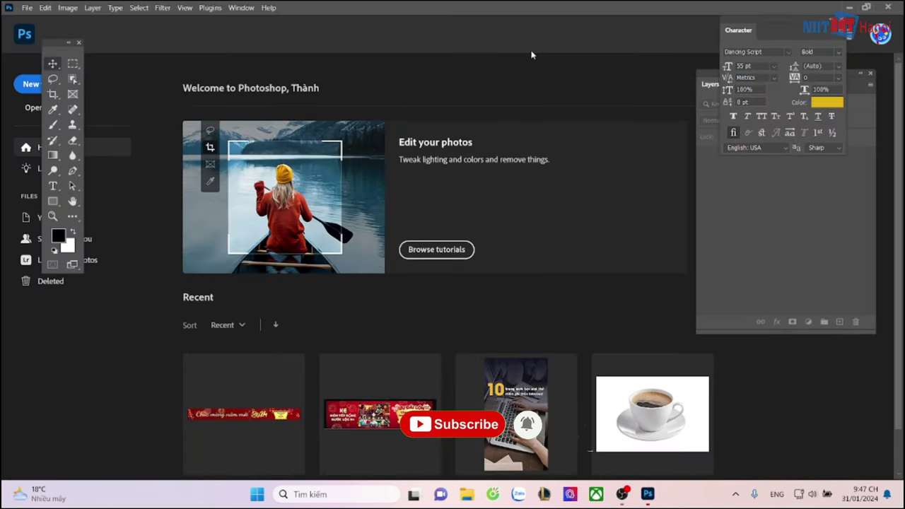
scroll(718, 384, down, 1)
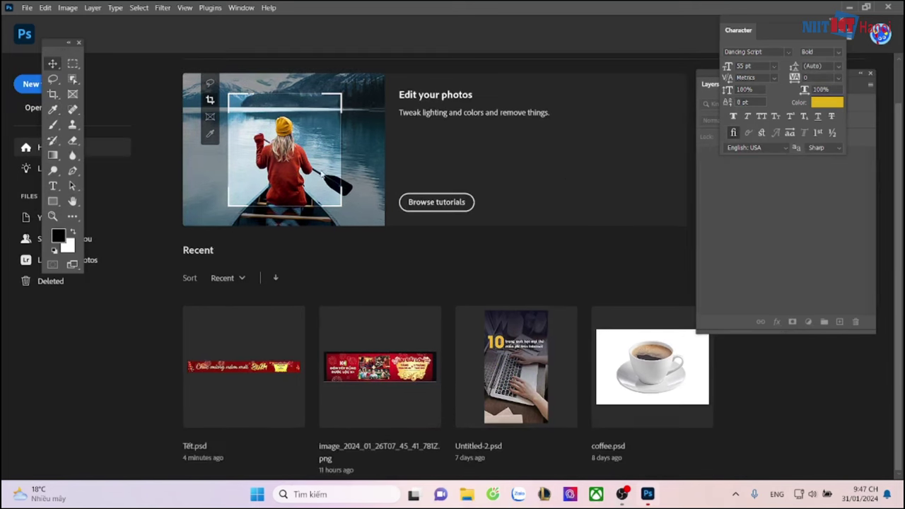
click(269, 342)
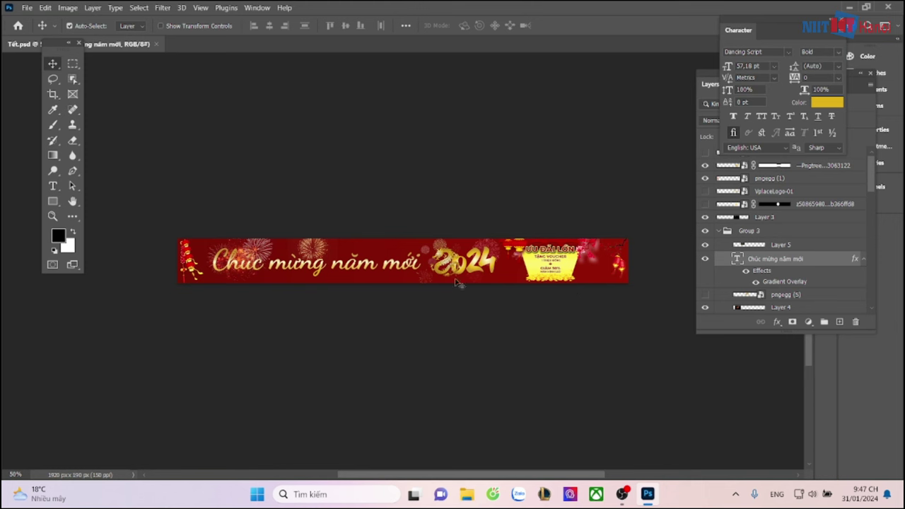
Step: Move the Character panel to the top centre and the Layers panel left
scroll(472, 290, left, 1)
drag(793, 45, 485, 32)
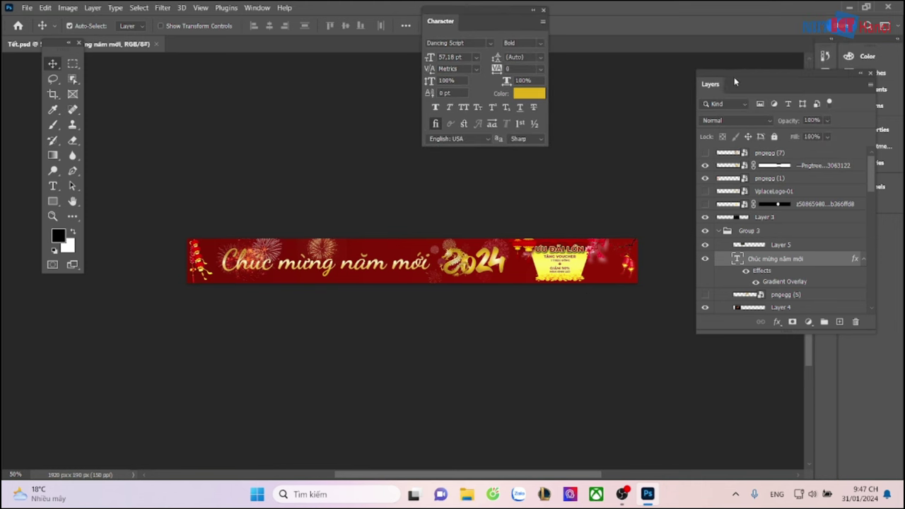
drag(734, 80, 644, 87)
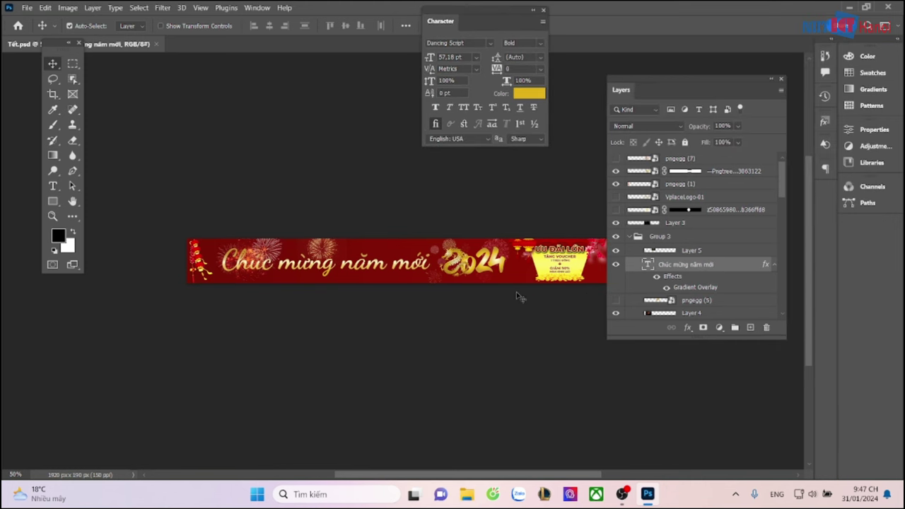